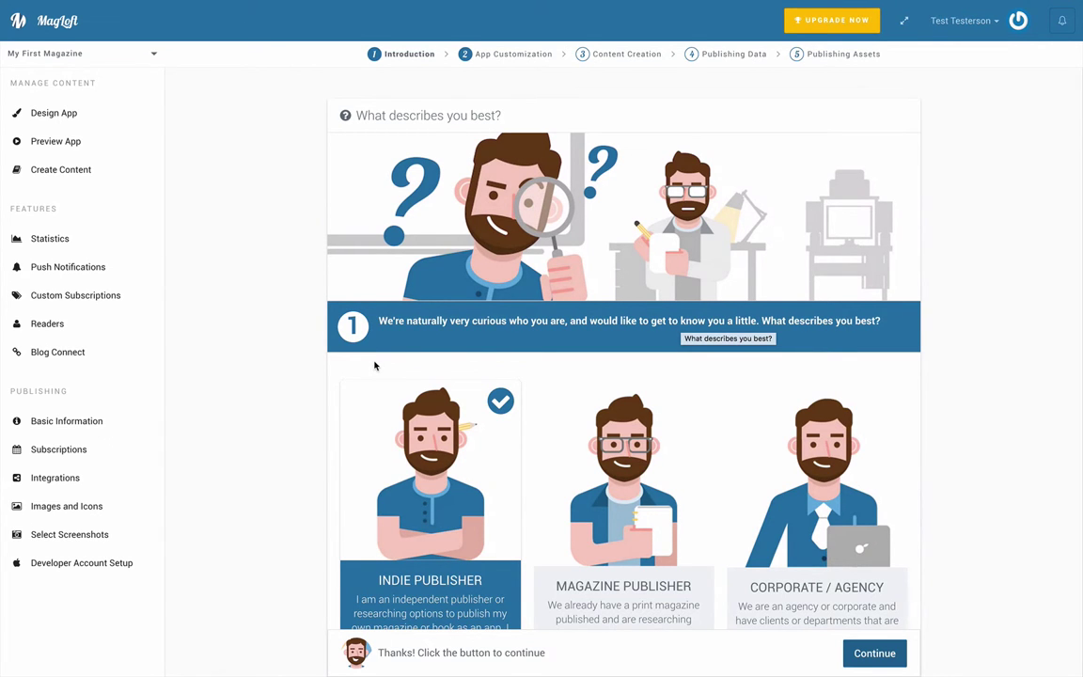
Read through the onboarding introduction and advance to the Design App step.
scroll(374, 366, down, 1)
scroll(365, 447, down, 1)
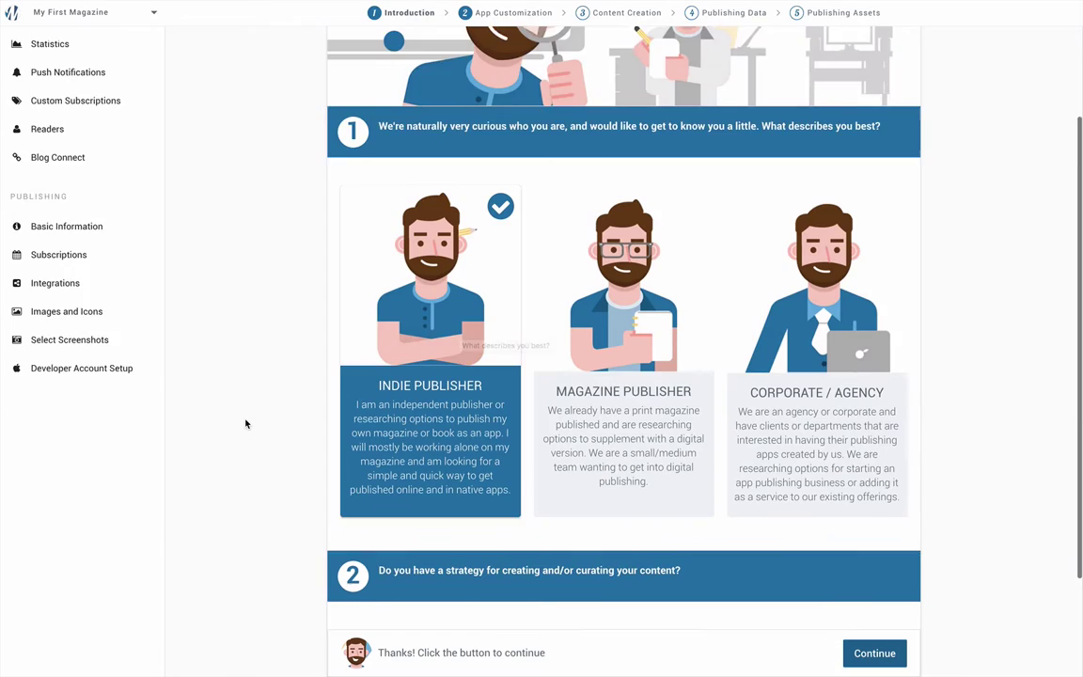
scroll(245, 424, down, 2)
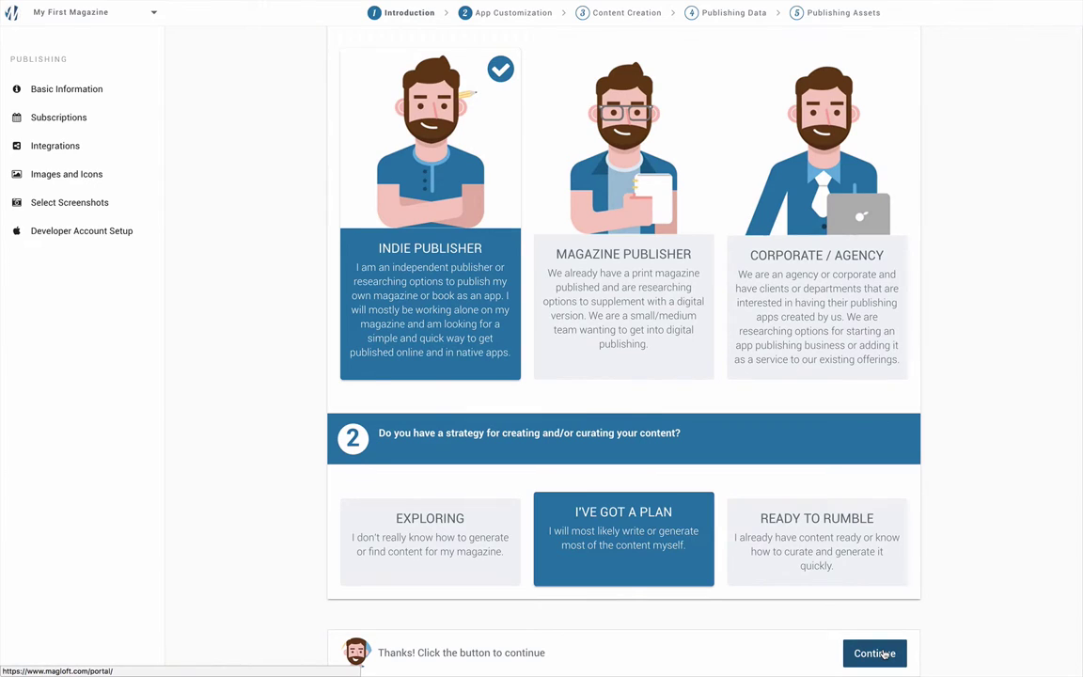
click(883, 653)
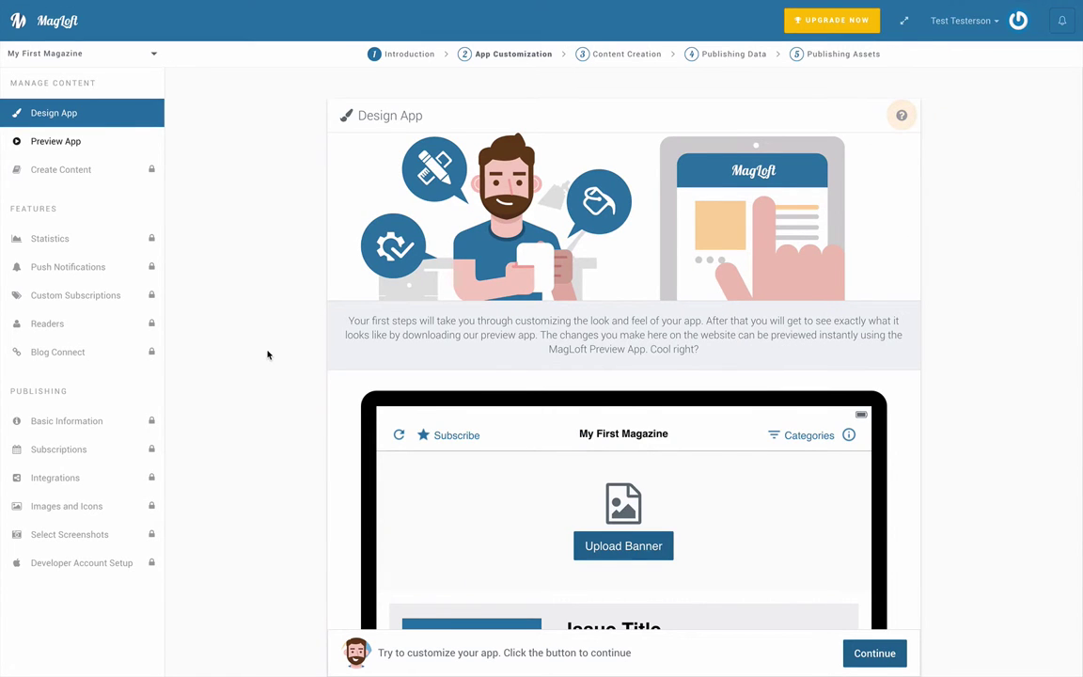
Review the Design App phone preview and advance to the Preview App instructions.
scroll(272, 349, down, 2)
scroll(273, 350, down, 2)
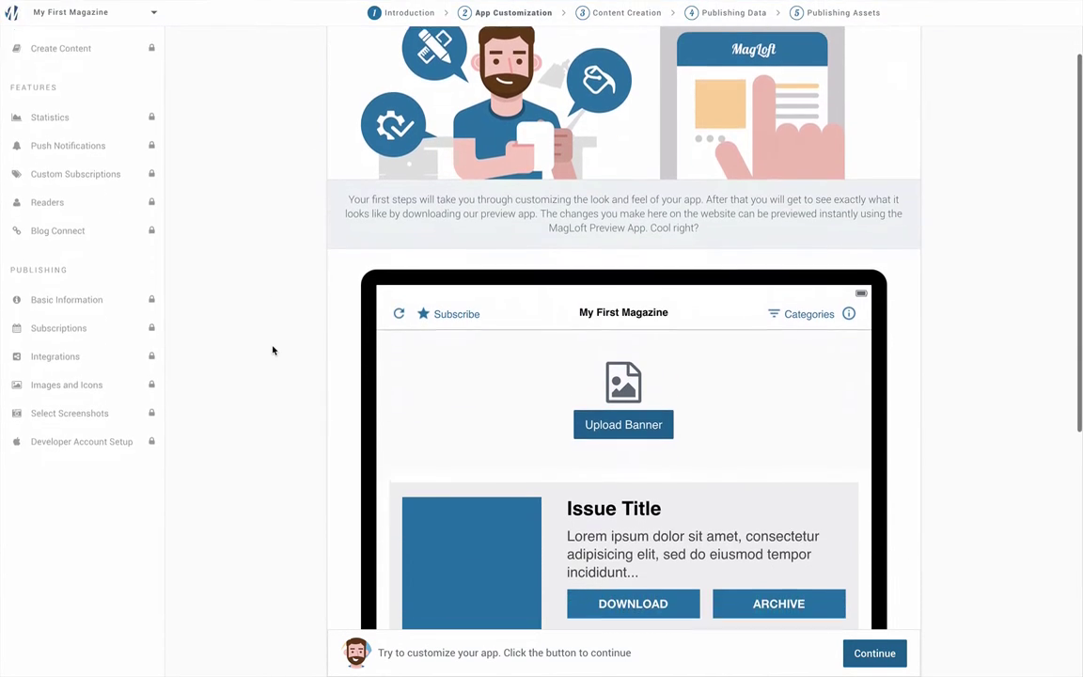
scroll(273, 350, down, 1)
scroll(273, 349, down, 1)
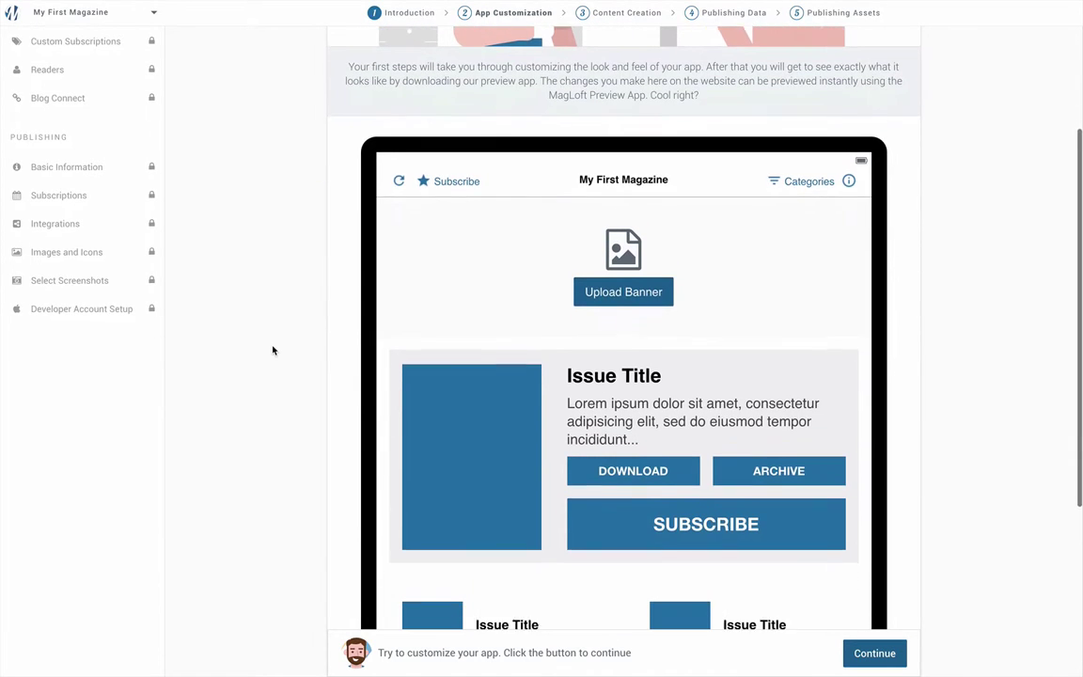
scroll(273, 350, down, 1)
scroll(272, 350, down, 1)
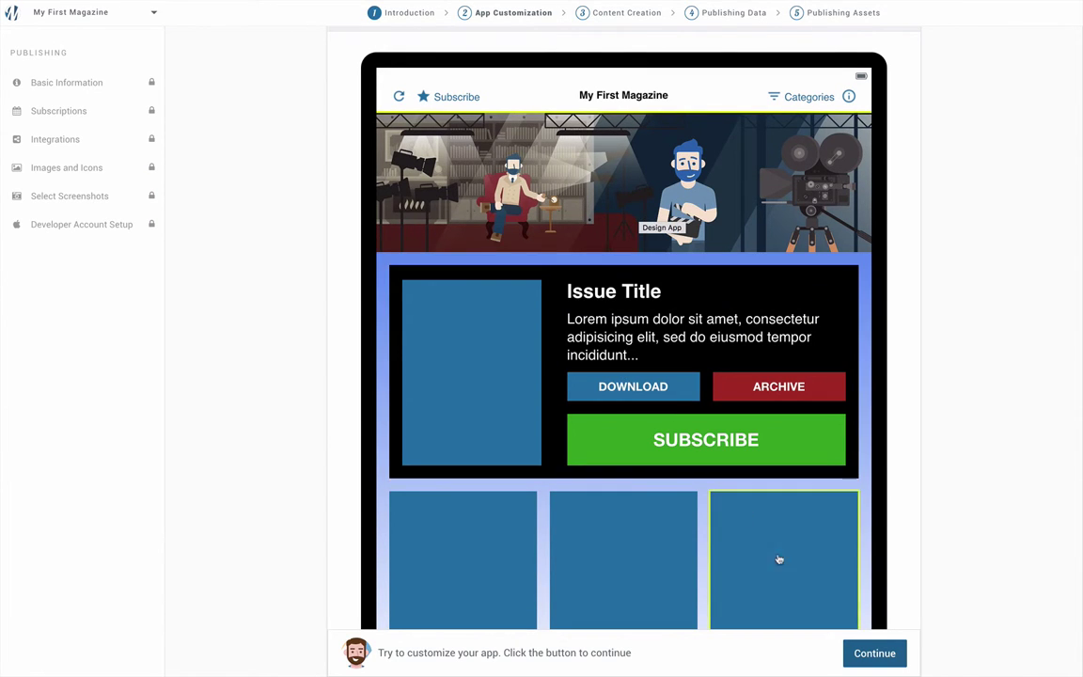
scroll(780, 564, down, 3)
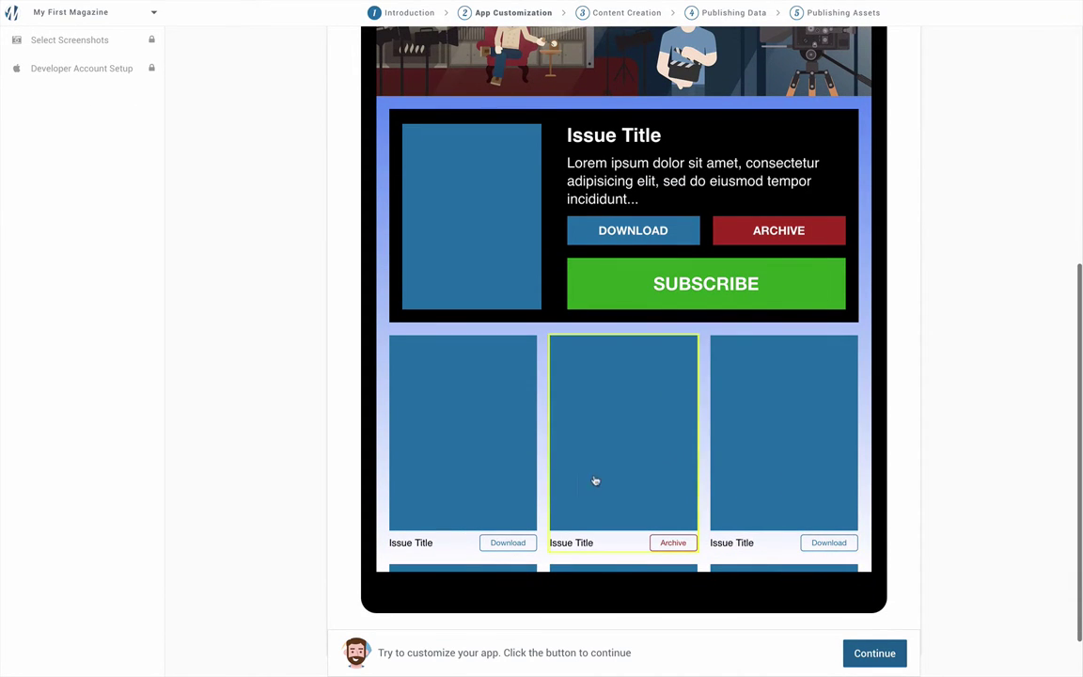
click(874, 653)
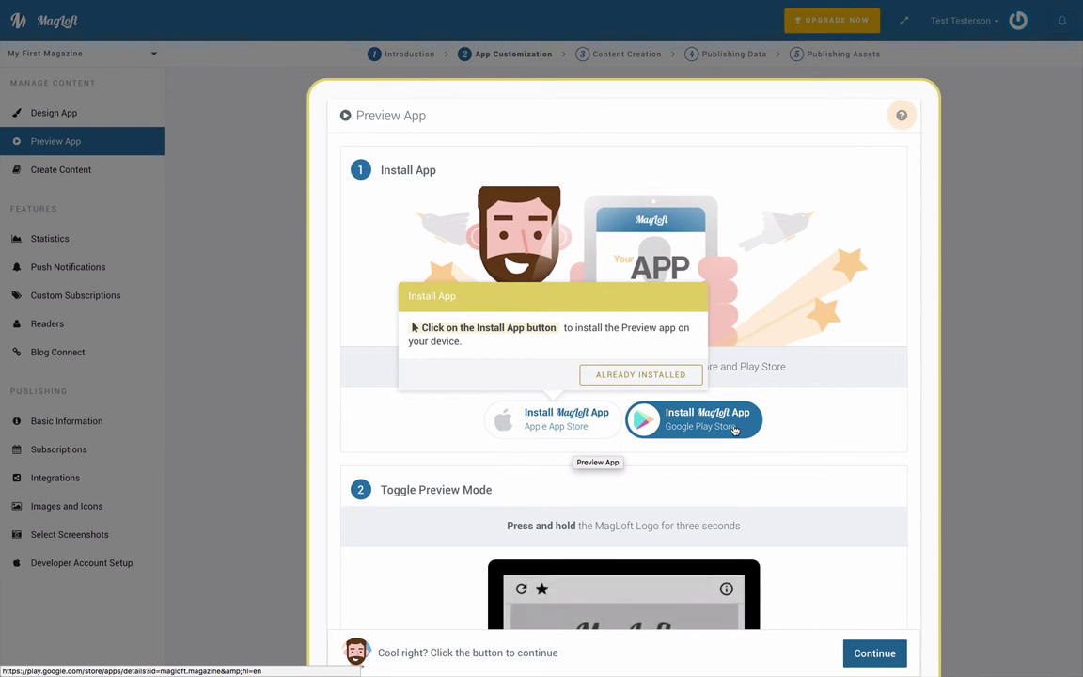
Scroll through the Preview App install, preview mode and PIN-Code instructions.
scroll(734, 430, down, 3)
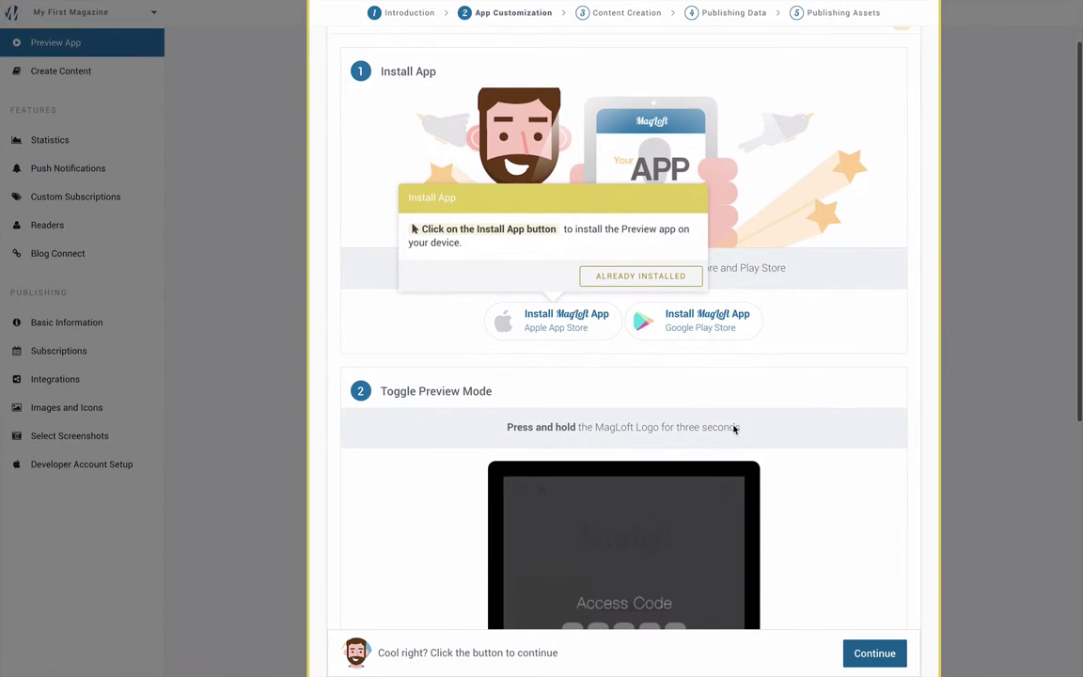
scroll(734, 429, down, 5)
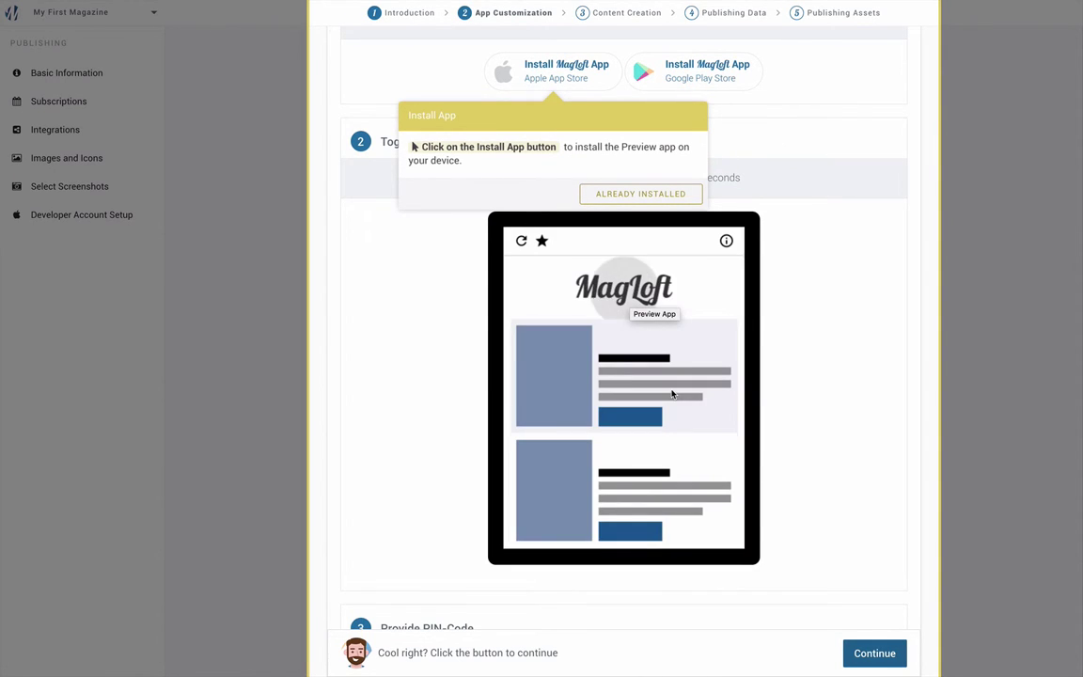
scroll(749, 375, down, 5)
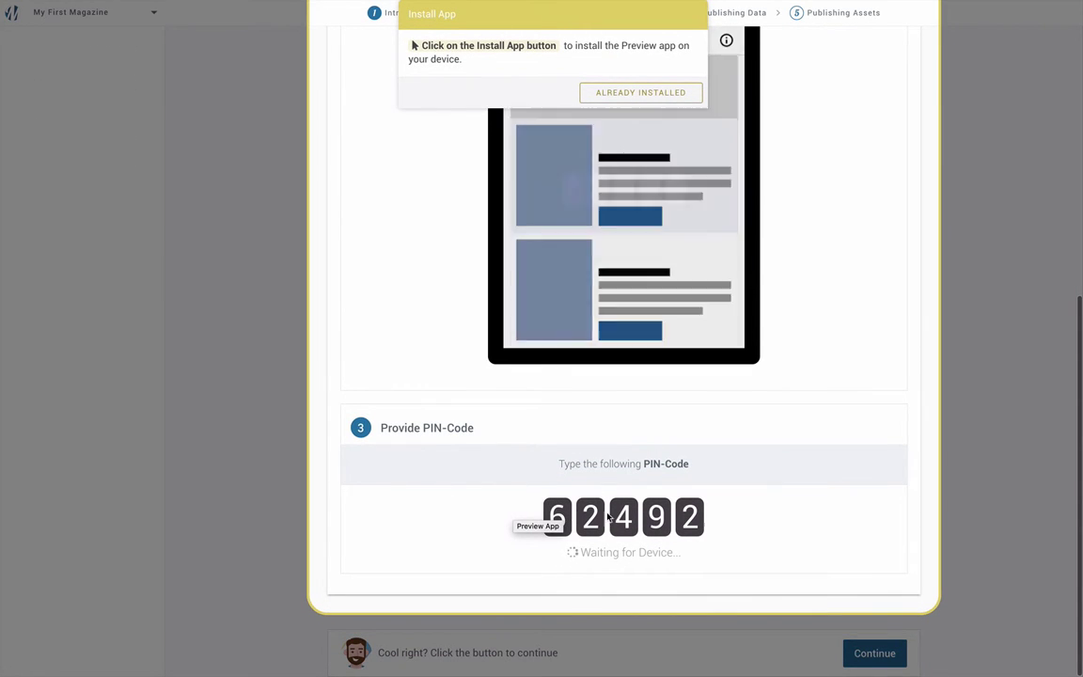
scroll(715, 289, up, 2)
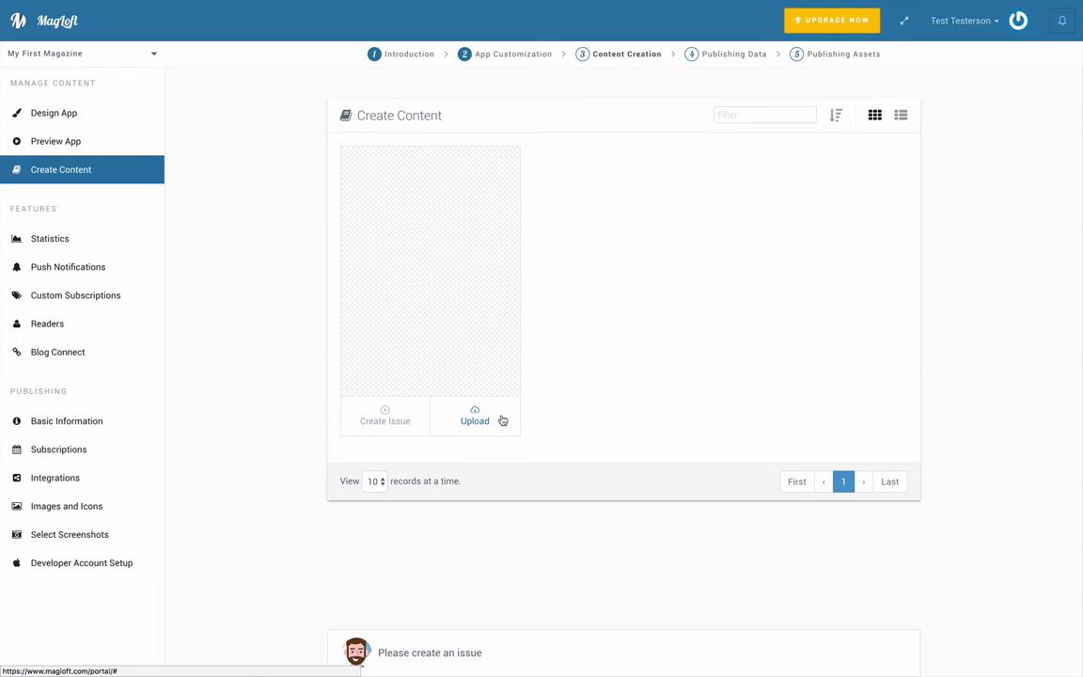
Open Blog Connect to see the tumblr and WordPress source options.
click(67, 355)
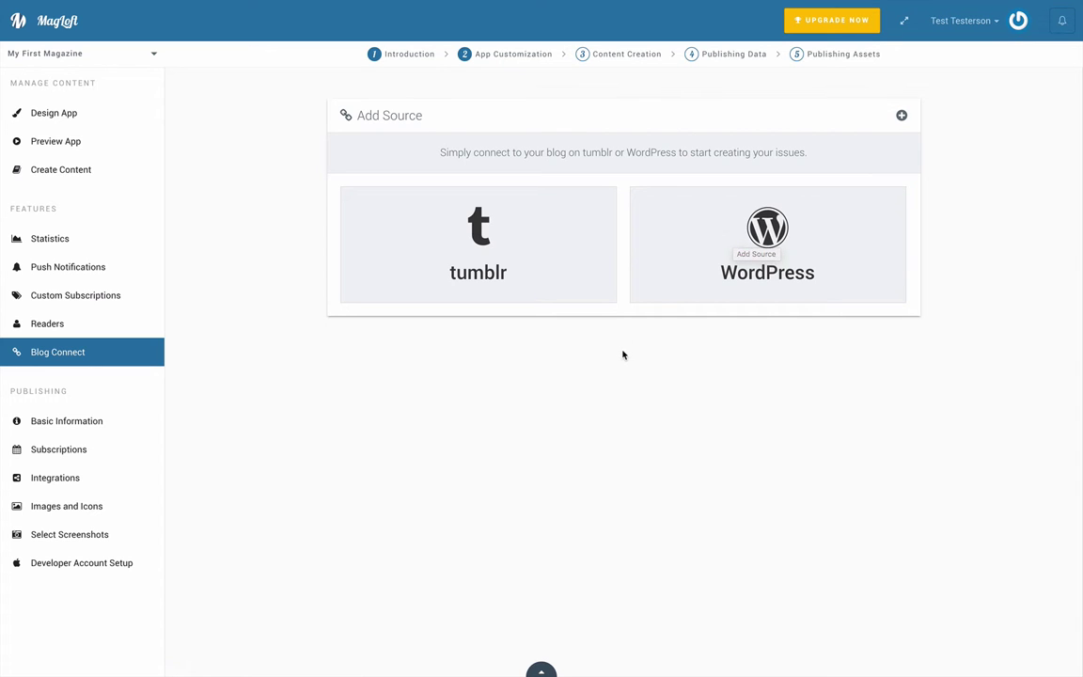
Create the issue 'Bold October 2016' with the Bold design and open its details.
click(80, 170)
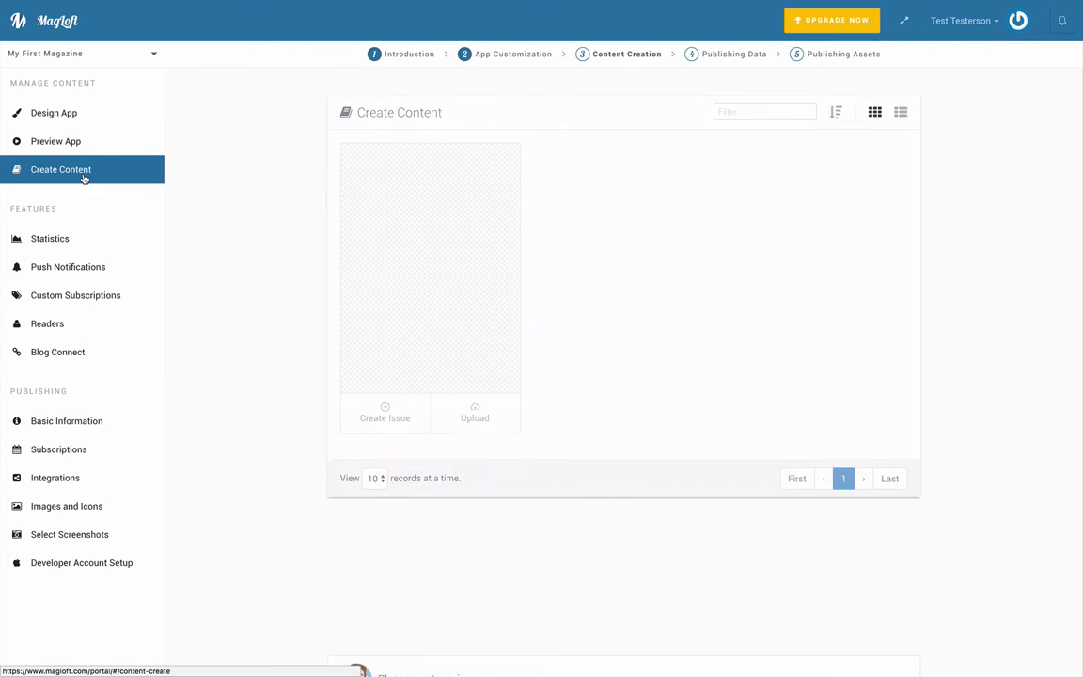
click(379, 420)
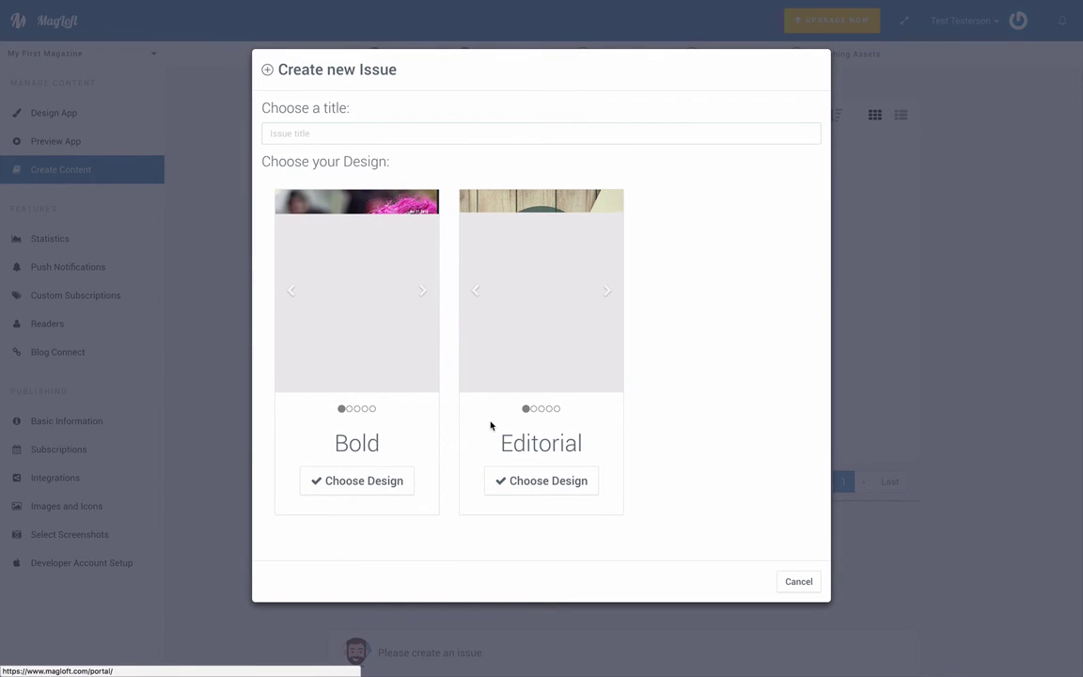
click(375, 482)
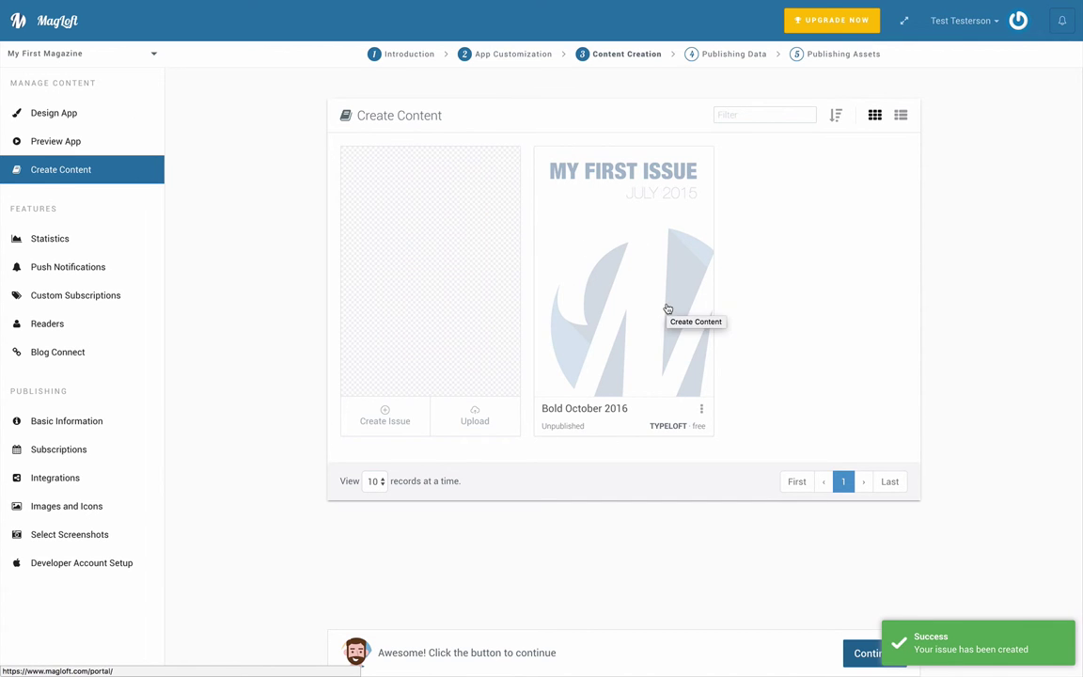
click(668, 309)
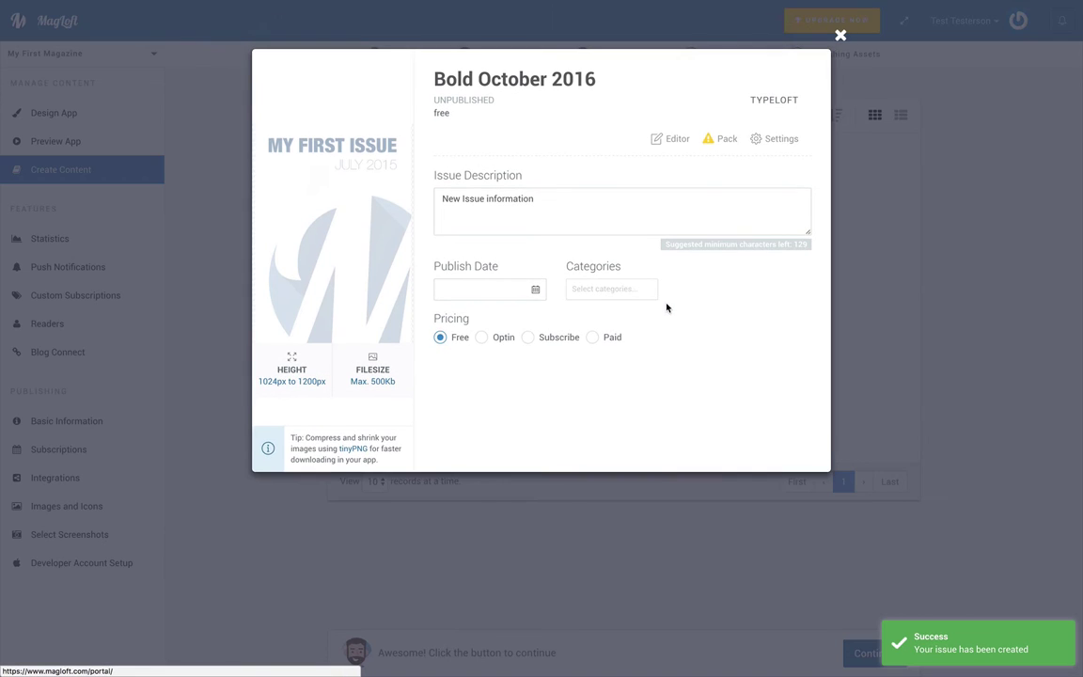
In the issue's editor, create a page titled 'Cover' from the Bold Cover template.
click(675, 144)
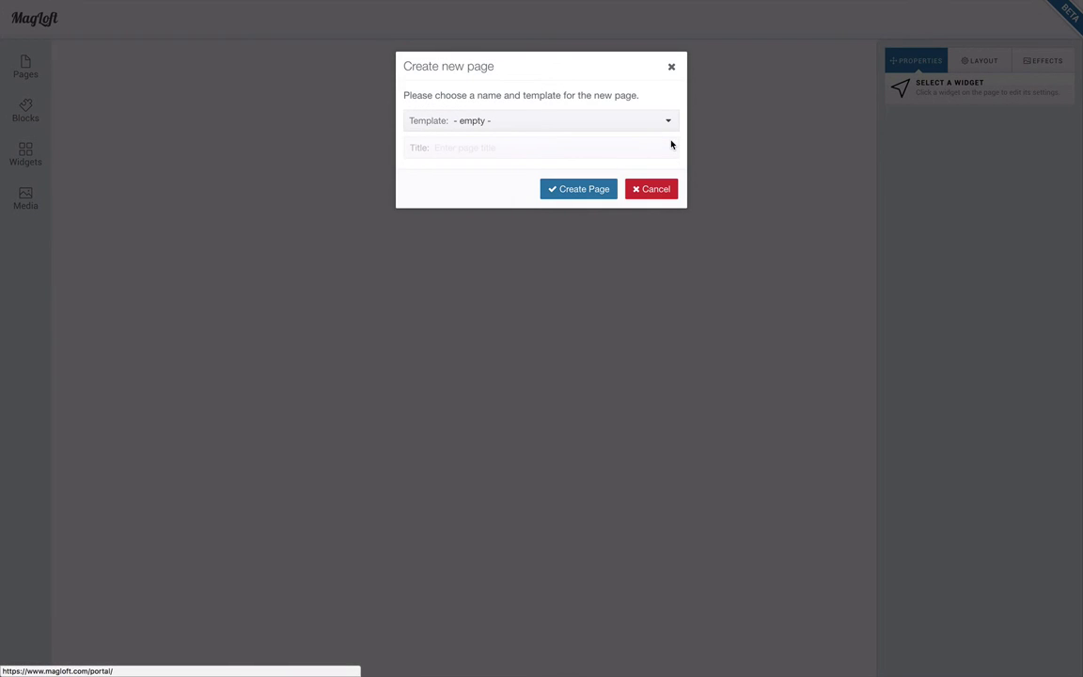
click(500, 128)
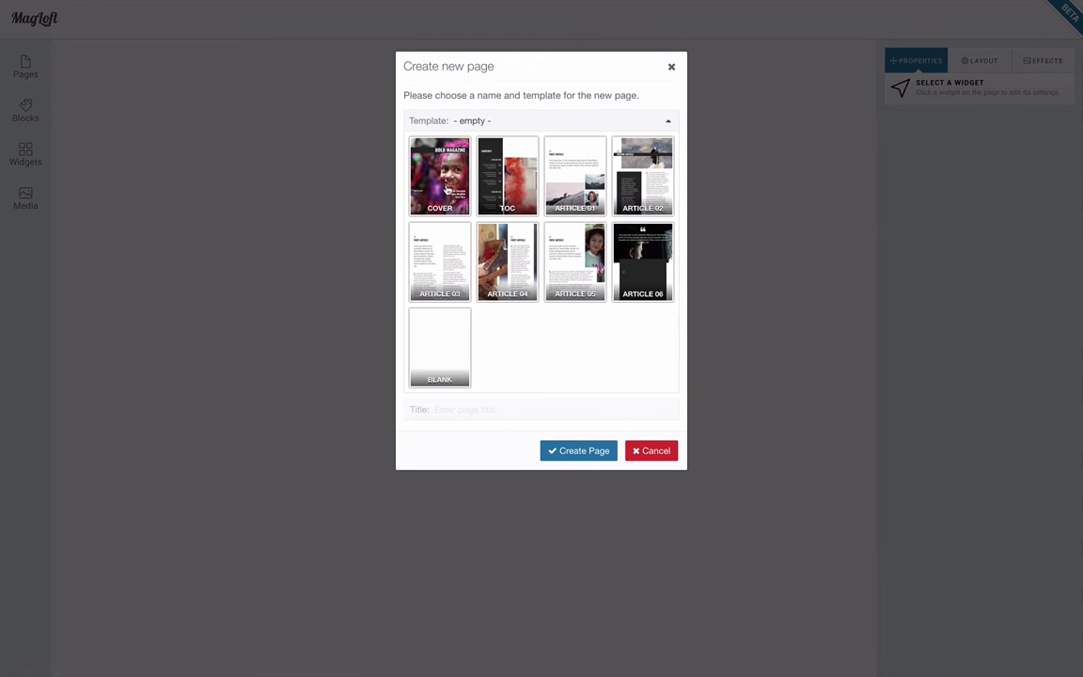
click(448, 190)
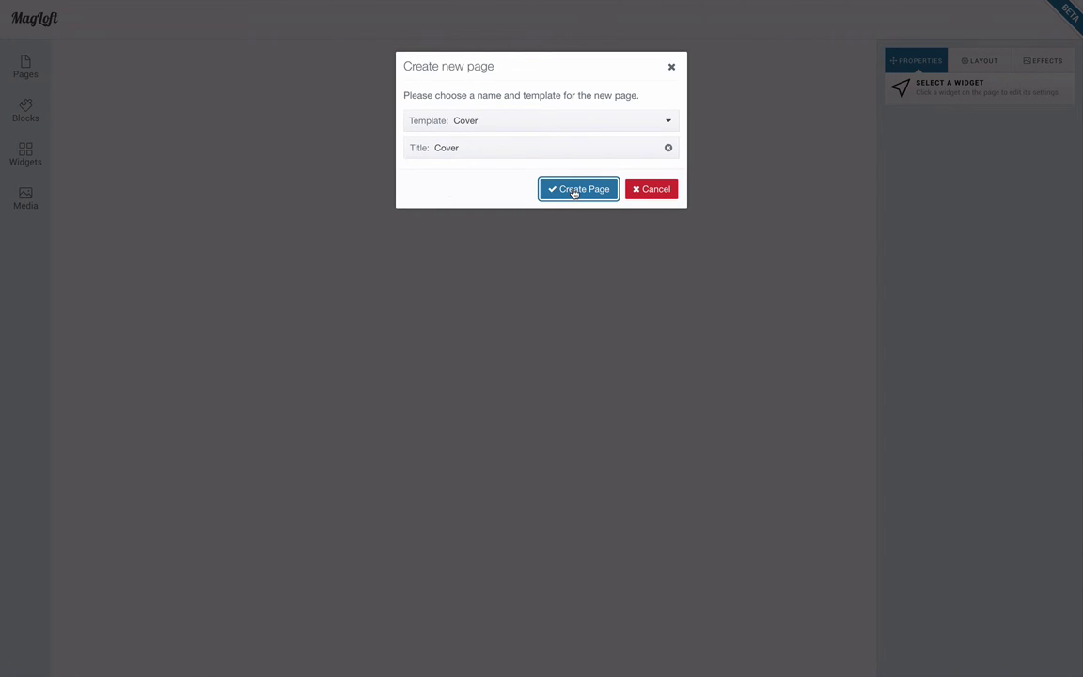
click(572, 191)
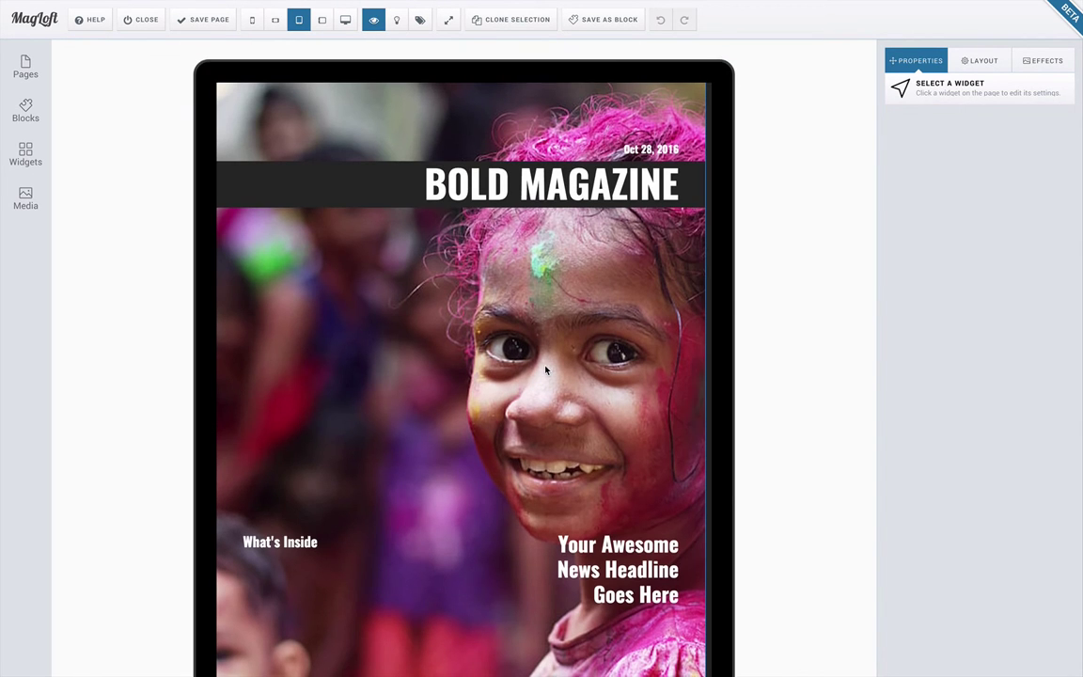
Preview the cover as portrait and landscape phone, portrait and landscape tablet, and desktop, ending on portrait tablet.
scroll(545, 370, down, 2)
scroll(546, 370, up, 2)
scroll(545, 369, down, 2)
scroll(545, 370, up, 2)
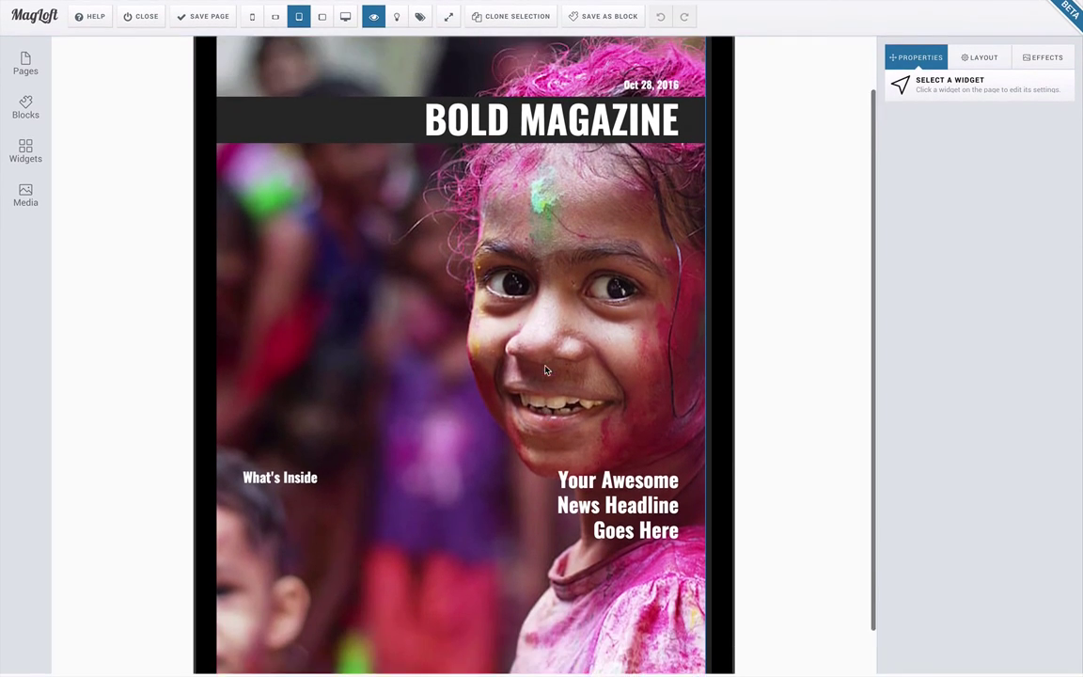
scroll(490, 329, down, 3)
scroll(490, 328, up, 3)
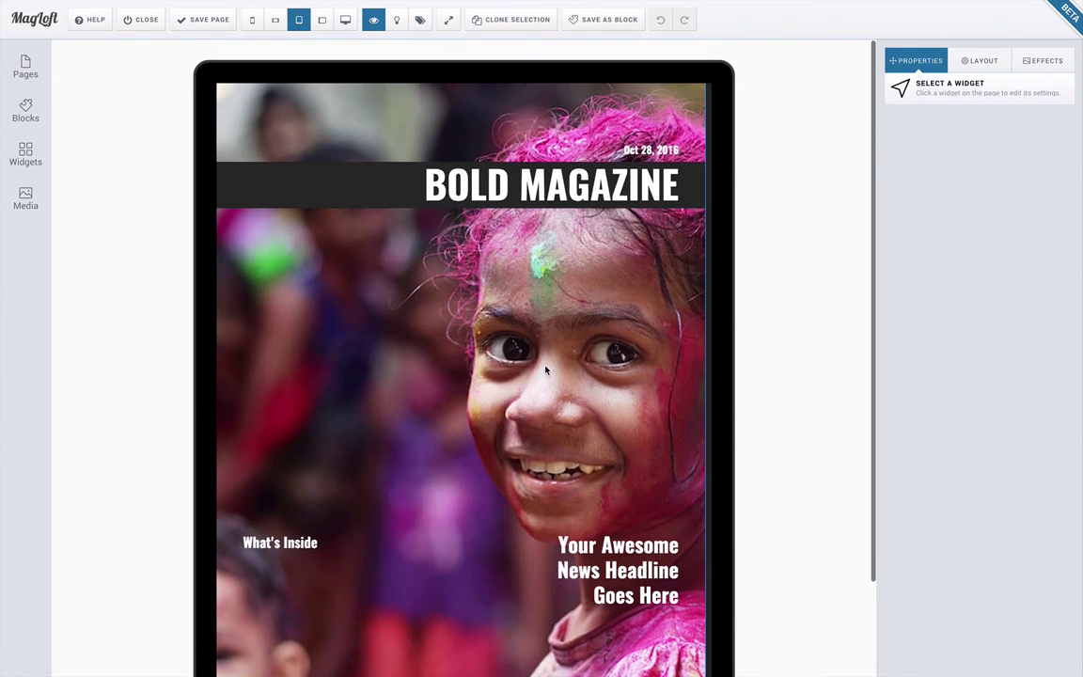
click(254, 23)
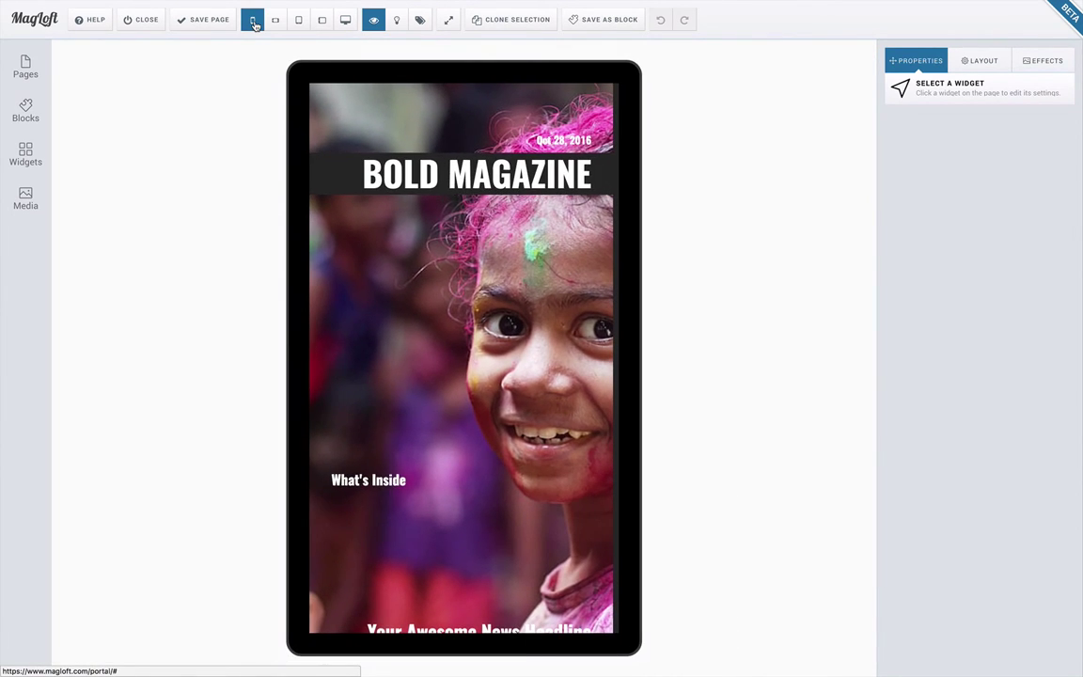
click(268, 23)
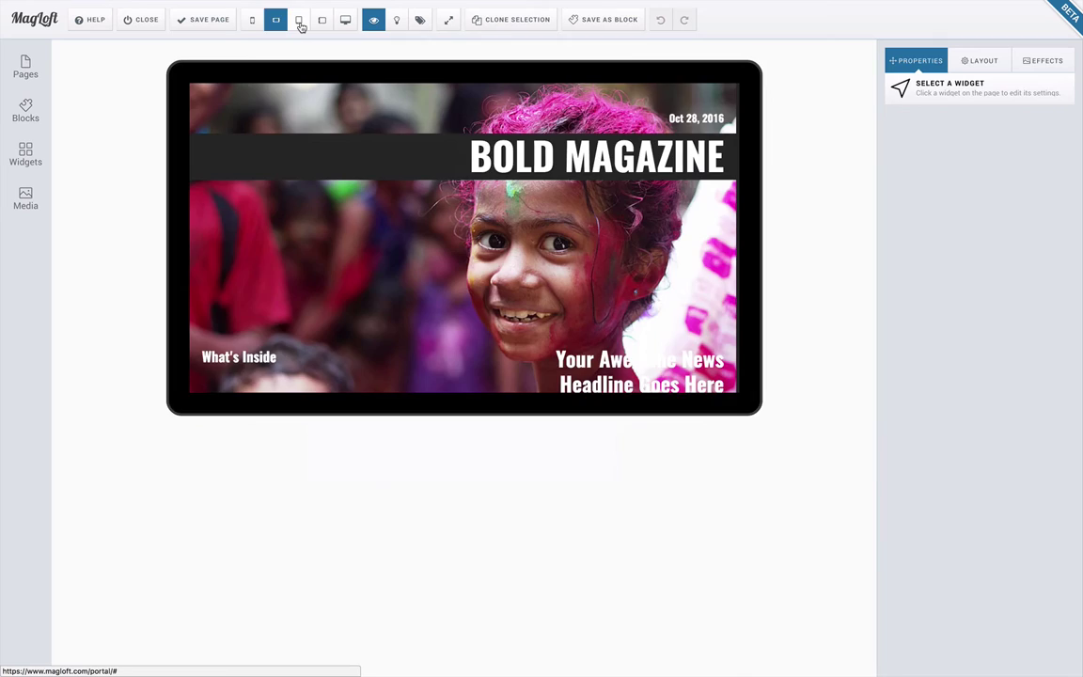
click(299, 23)
click(321, 22)
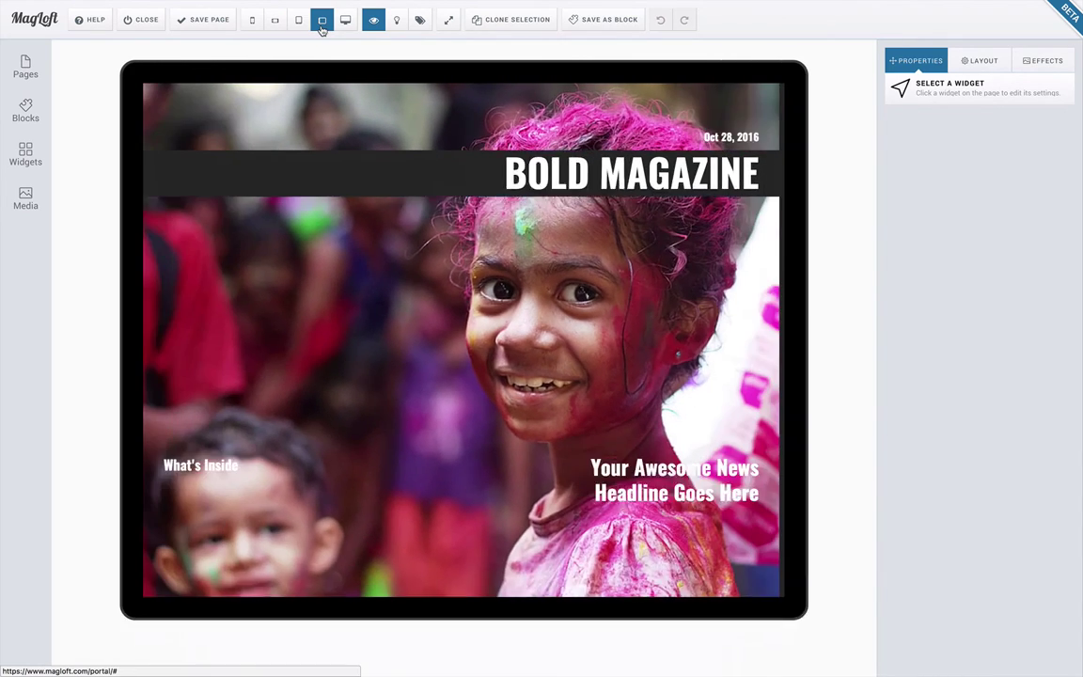
click(344, 22)
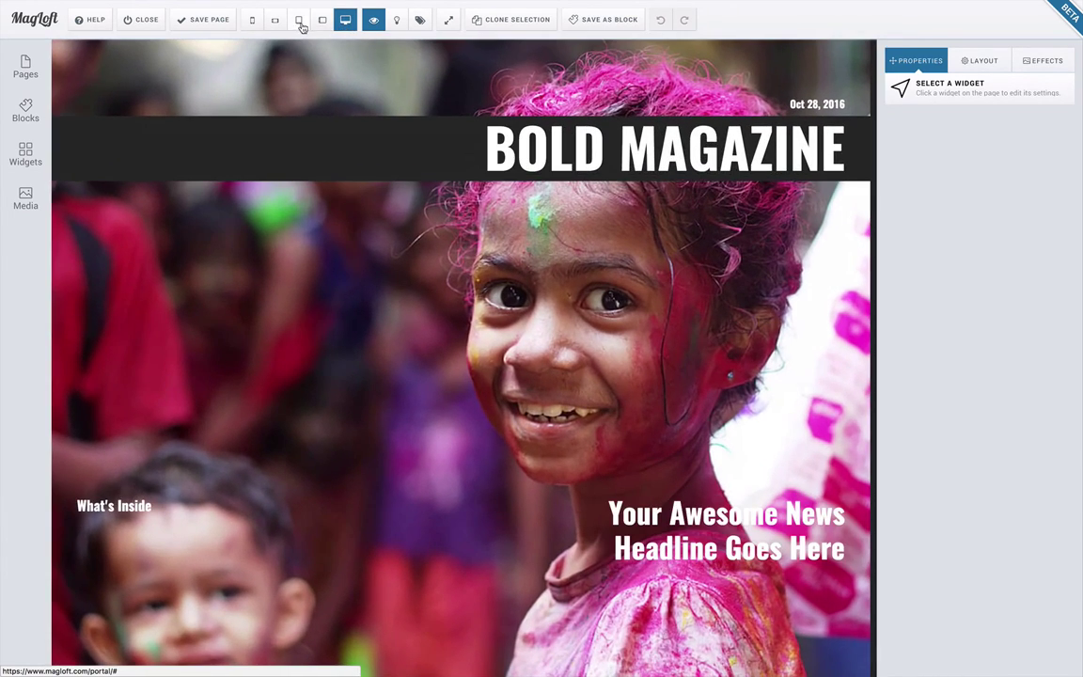
click(299, 23)
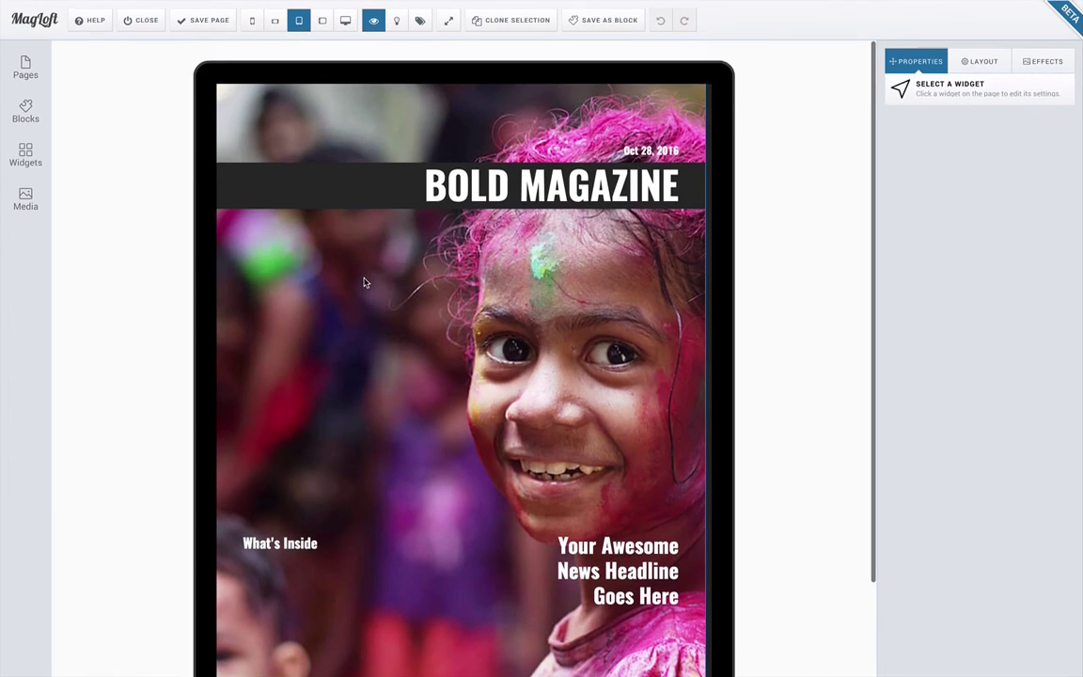
click(143, 20)
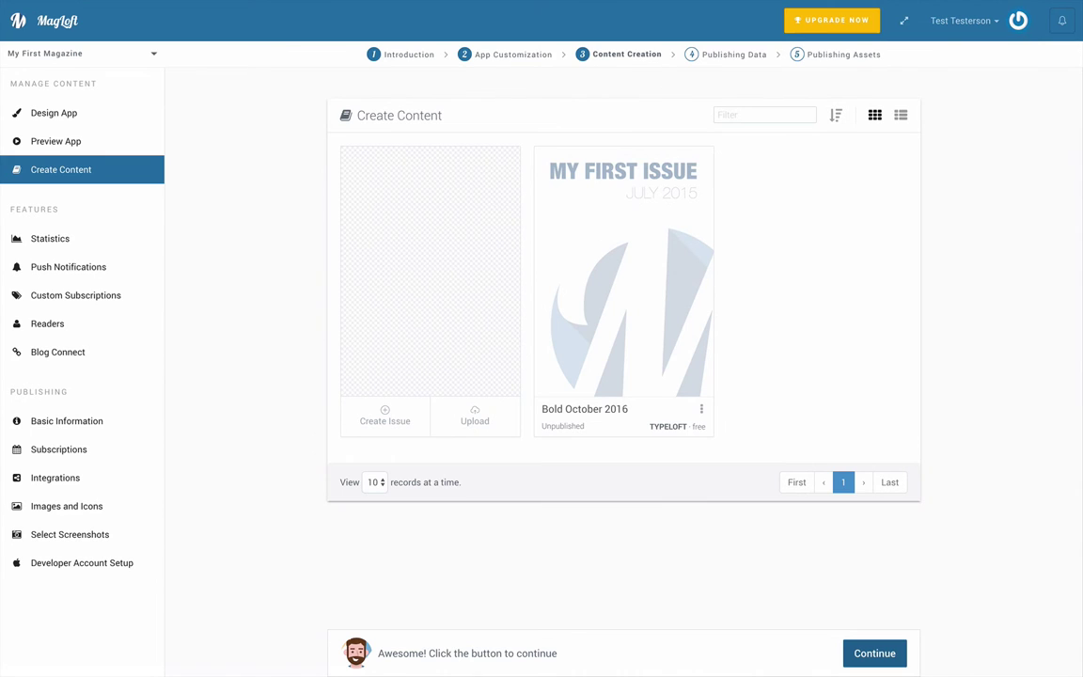